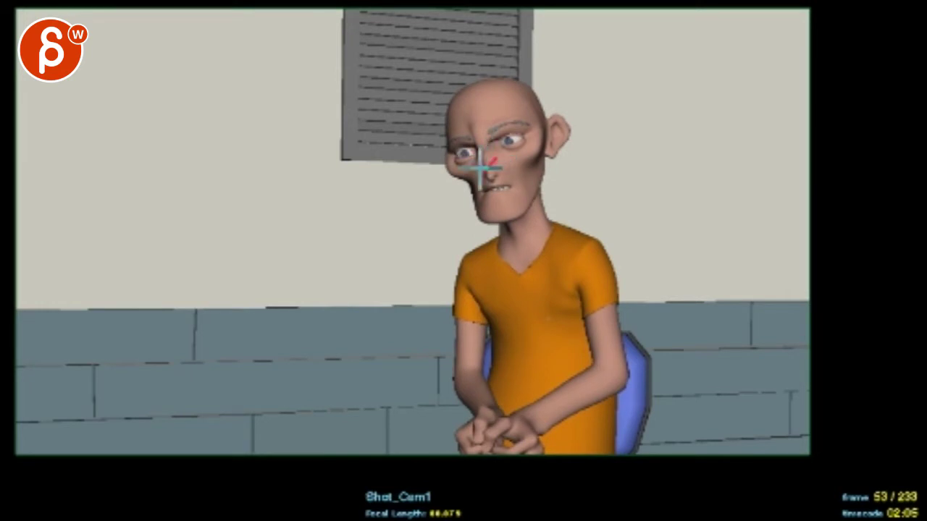
# Sketch red notes from nose to cheek and around the mouth and chin, then clear them.
pyautogui.moveTo(492, 185); pyautogui.dragTo(570, 206)
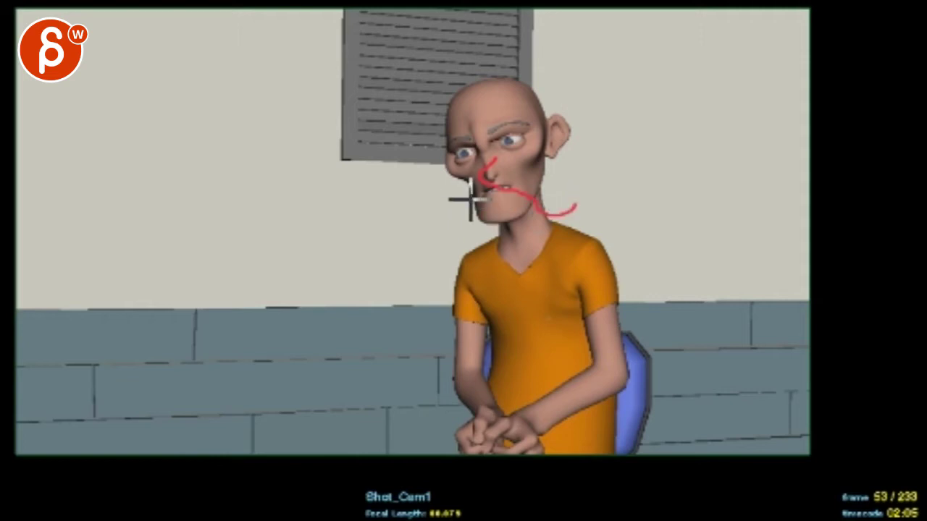
pyautogui.moveTo(472, 184)
pyautogui.mouseDown()
pyautogui.moveTo(444, 207)
pyautogui.moveTo(451, 232)
pyautogui.moveTo(503, 244)
pyautogui.moveTo(533, 221)
pyautogui.moveTo(455, 233)
pyautogui.moveTo(463, 247)
pyautogui.moveTo(495, 253)
pyautogui.mouseUp()
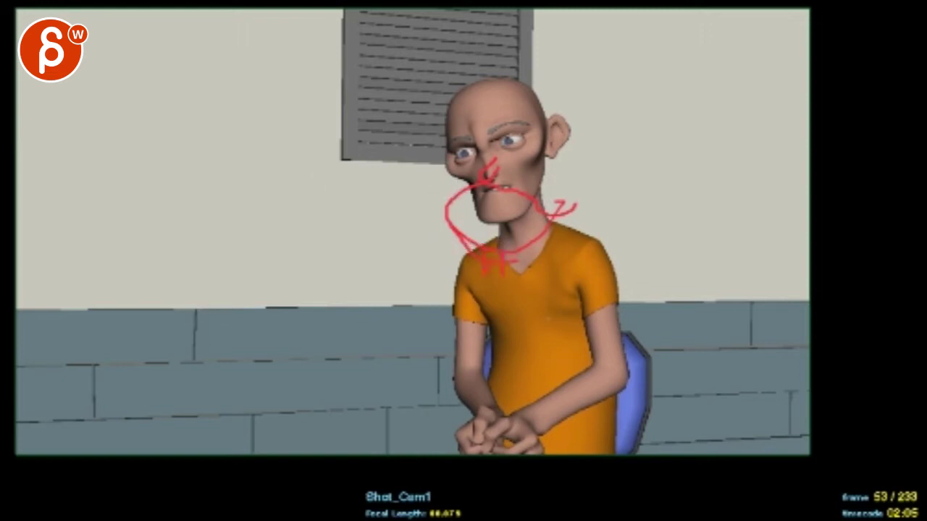
pyautogui.press('Escape')
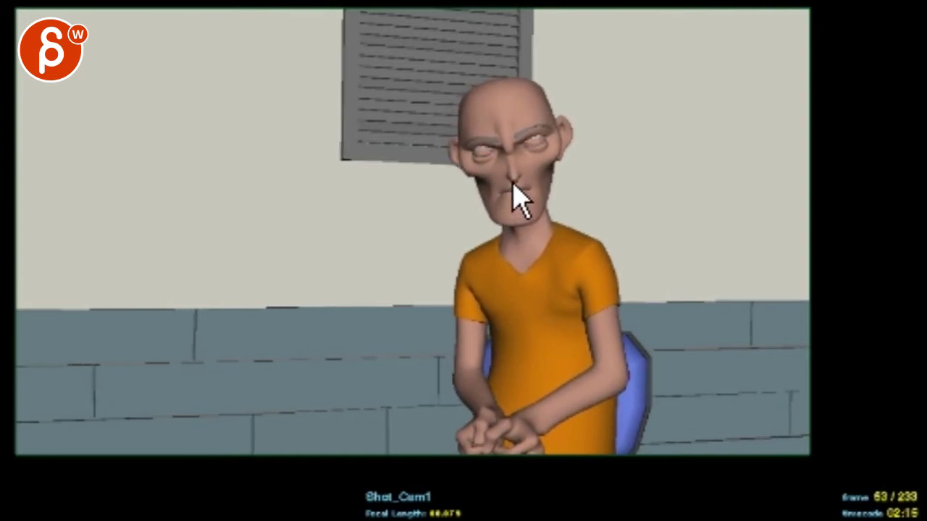
# Scrub back a couple of frames, step back and forth to compare head poses, then play in real time.
pyautogui.moveTo(526, 194); pyautogui.dragTo(533, 196)
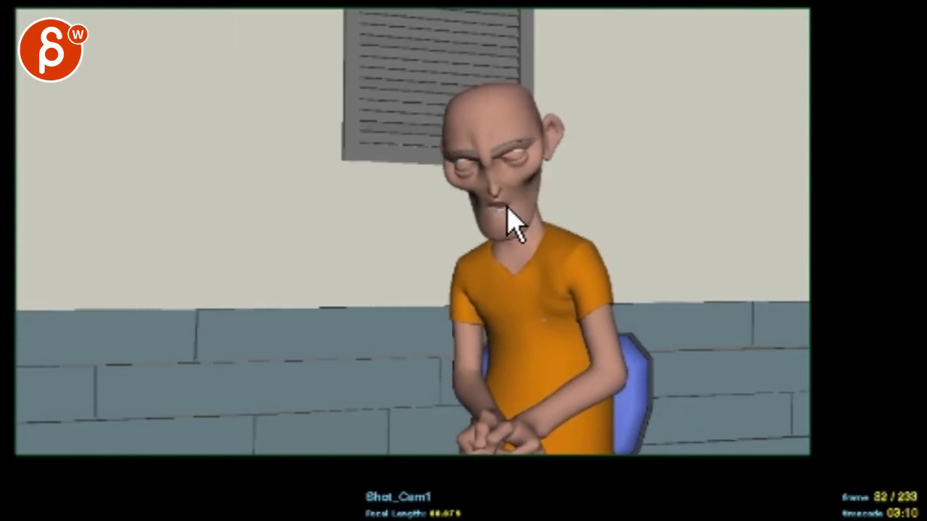
pyautogui.press('Left')
pyautogui.press('Left')
pyautogui.press('Left')
pyautogui.press('Left')
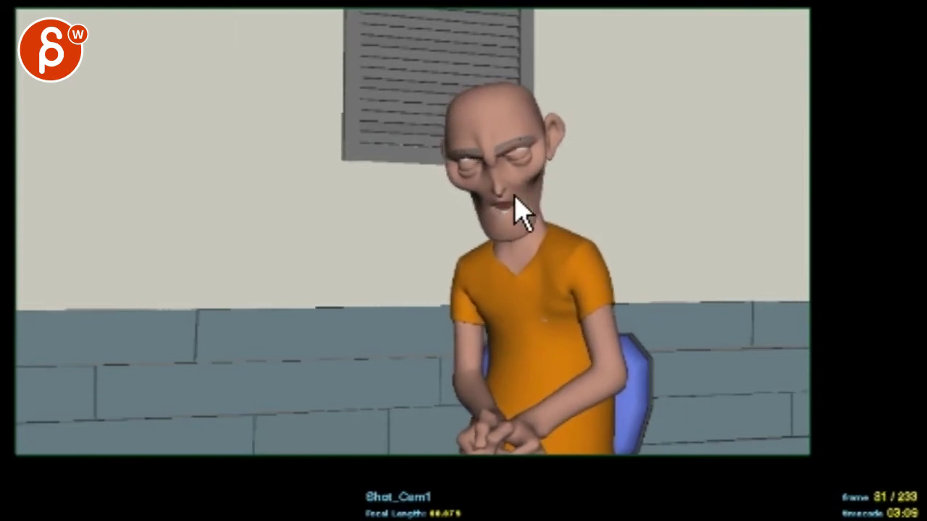
pyautogui.press('Right')
pyautogui.press('Right')
pyautogui.press('space')
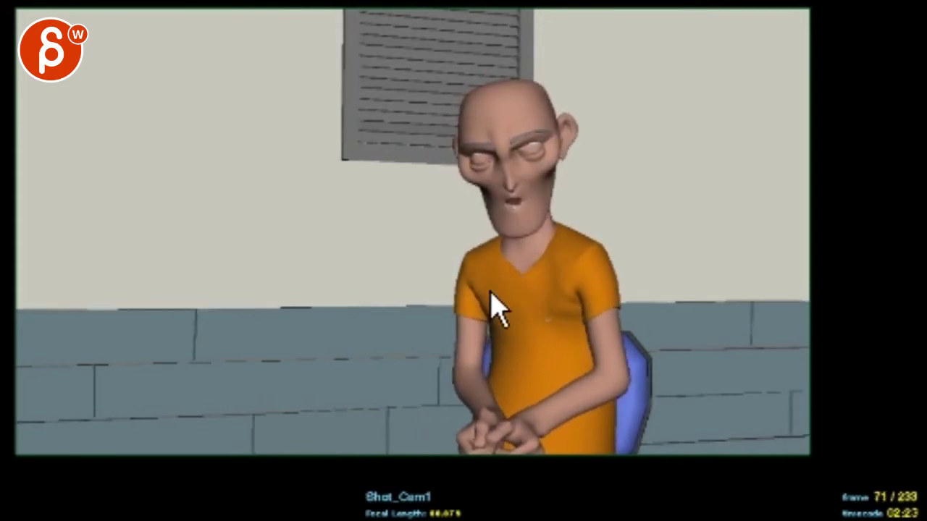
# Step back two frames from frame 71.
pyautogui.press('Left')
pyautogui.press('Left')
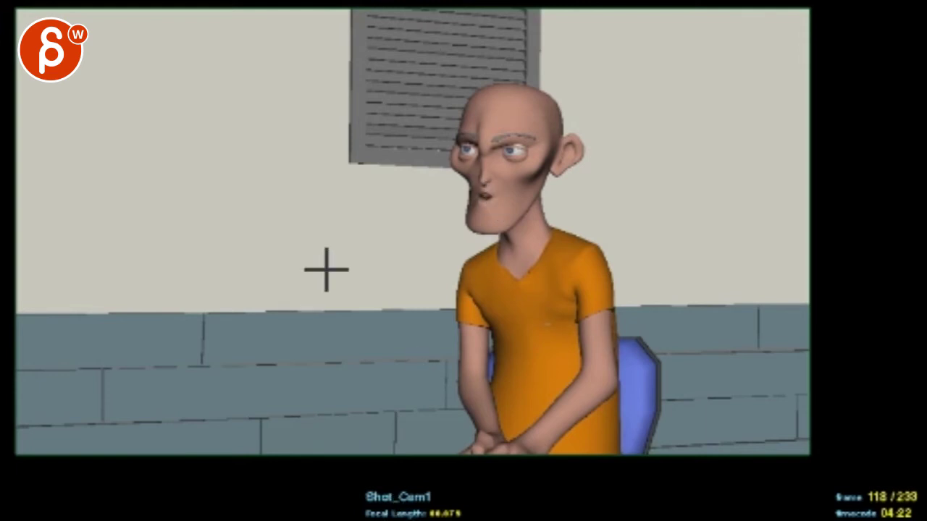
# Sketch two red motion arcs on the wall rising toward the head.
pyautogui.moveTo(137, 259)
pyautogui.mouseDown()
pyautogui.moveTo(208, 259)
pyautogui.moveTo(248, 227)
pyautogui.moveTo(296, 163)
pyautogui.moveTo(359, 151)
pyautogui.mouseUp()
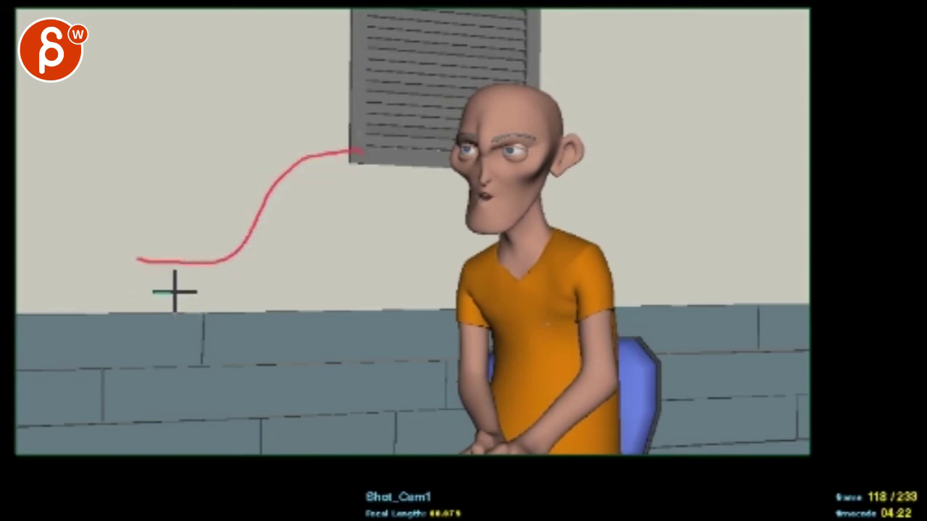
pyautogui.moveTo(214, 291)
pyautogui.mouseDown()
pyautogui.moveTo(238, 275)
pyautogui.moveTo(265, 227)
pyautogui.moveTo(368, 208)
pyautogui.mouseUp()
pyautogui.moveTo(221, 298); pyautogui.dragTo(255, 269)
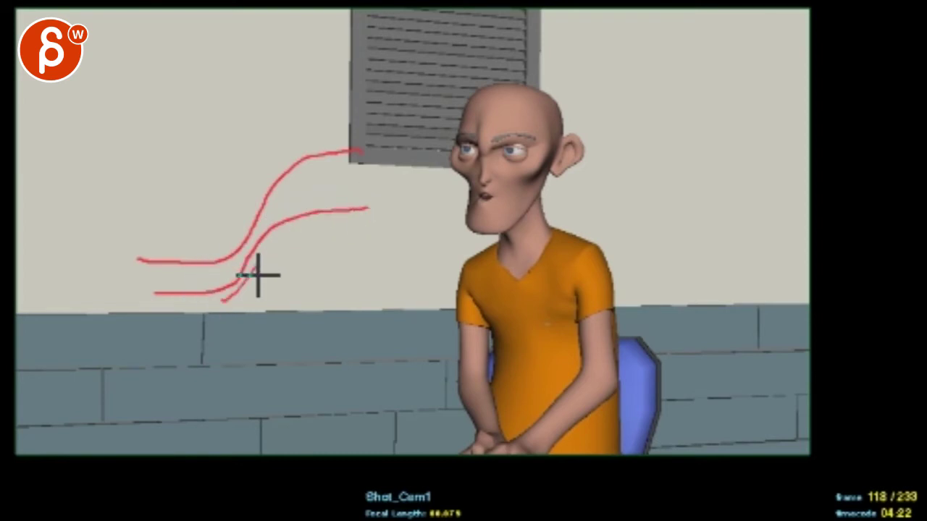
# Clear the arcs, rock frames back to 69, and replay the shot at normal speed.
pyautogui.press('Left')
pyautogui.press('Left')
pyautogui.press('Left')
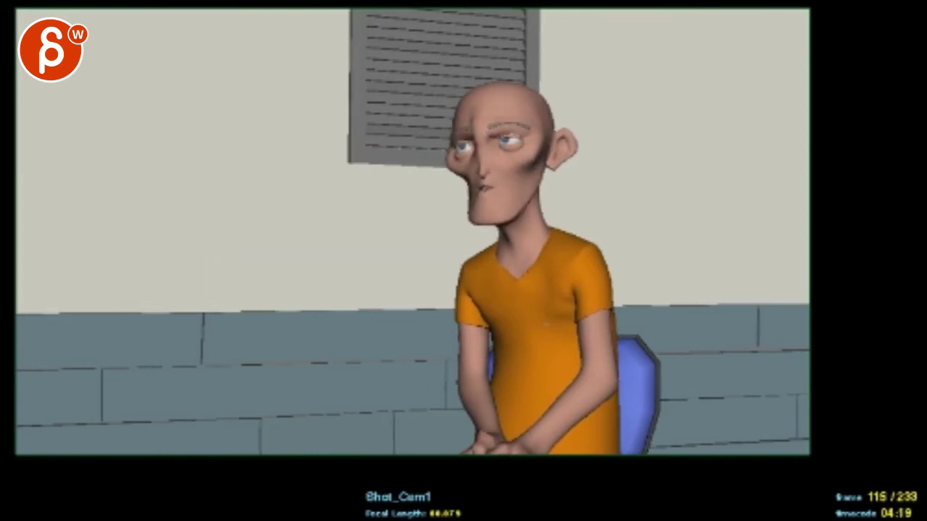
pyautogui.press('Right')
pyautogui.press('Left')
pyautogui.press('Left')
pyautogui.press('Left')
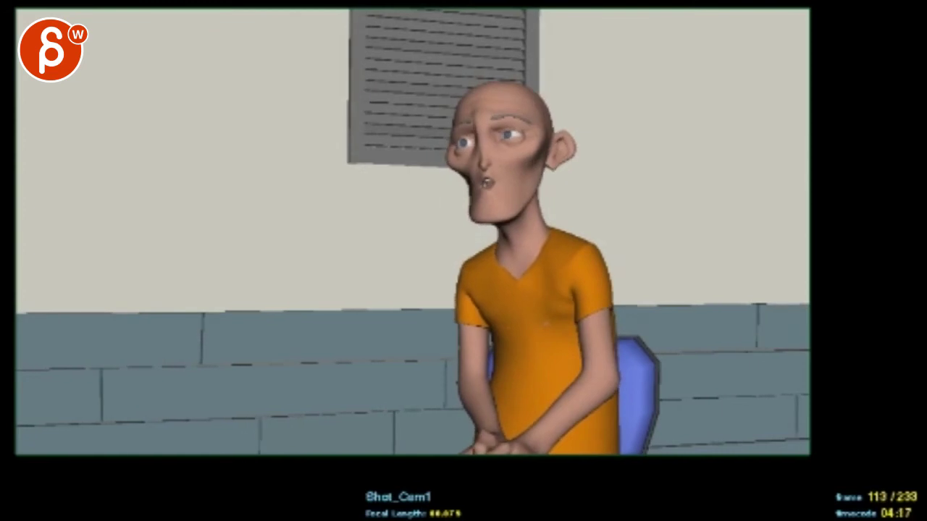
pyautogui.press('Right')
pyautogui.press('Right')
pyautogui.press('Left')
pyautogui.press('Left')
pyautogui.press('Right')
pyautogui.press('Right')
pyautogui.press('Left')
pyautogui.press('Left')
pyautogui.press('Left')
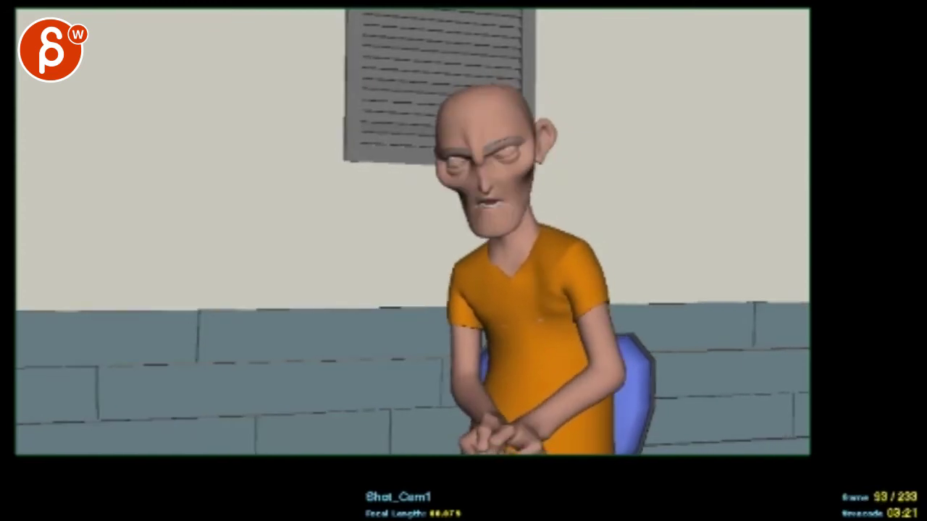
pyautogui.press('Left')
pyautogui.press('Left')
pyautogui.press('Left')
pyautogui.press('Left')
pyautogui.press('Left')
pyautogui.press('Left')
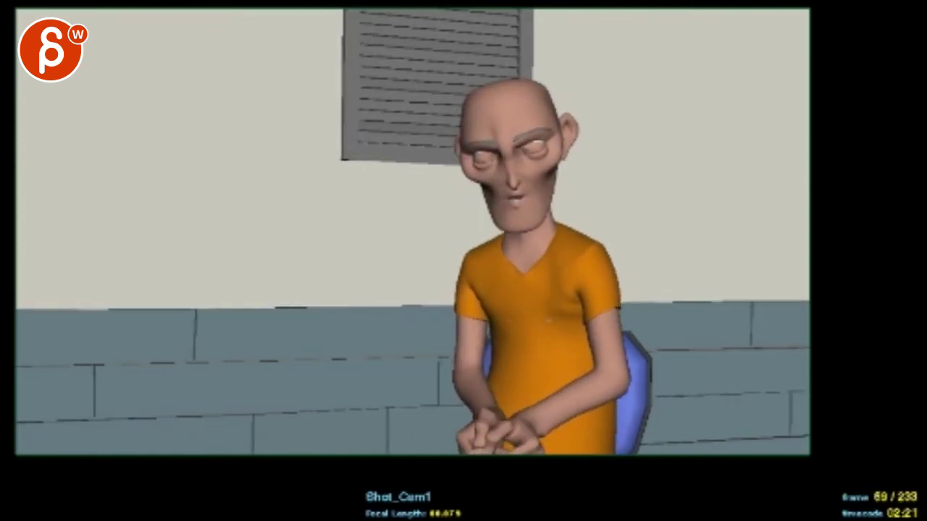
pyautogui.press('space')
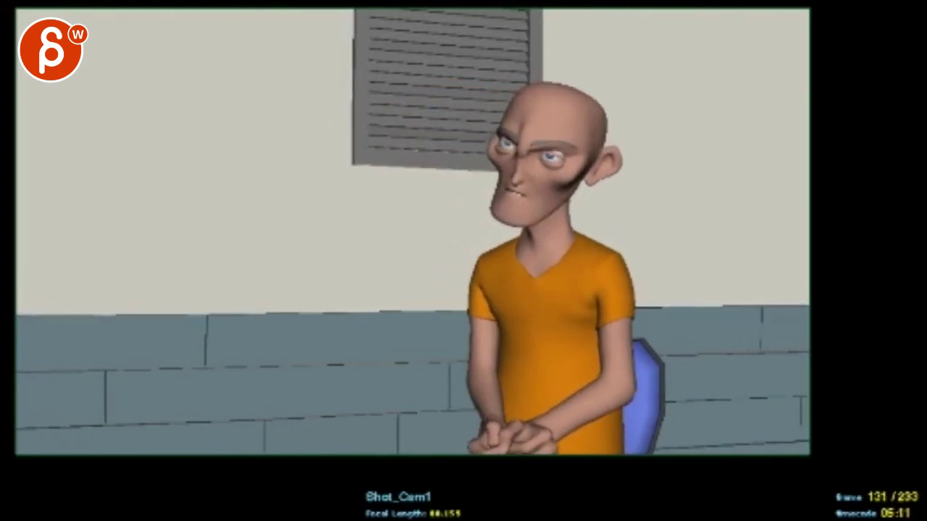
# Stop playback, step back a frame, and resume playing through to frame 205.
pyautogui.press('space')
pyautogui.press('Left')
pyautogui.press('Left')
pyautogui.press('Left')
pyautogui.press('Left')
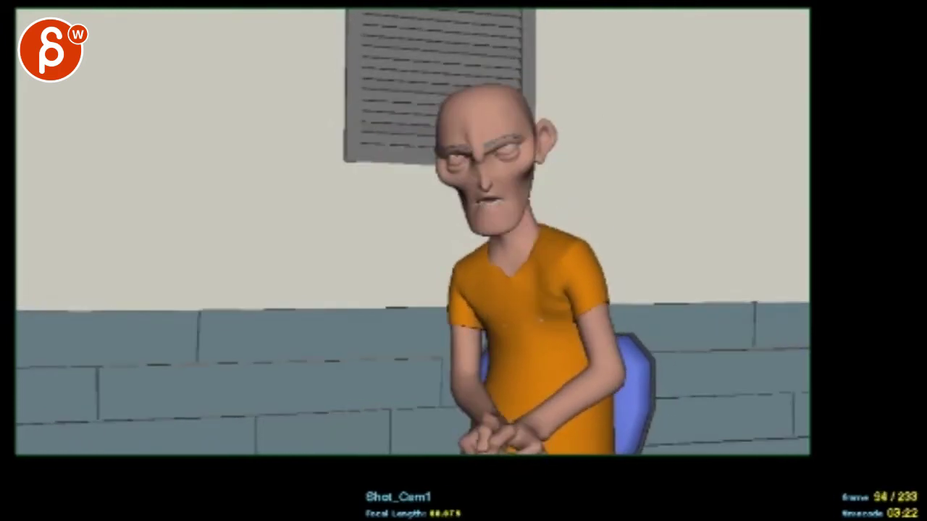
pyautogui.press('space')
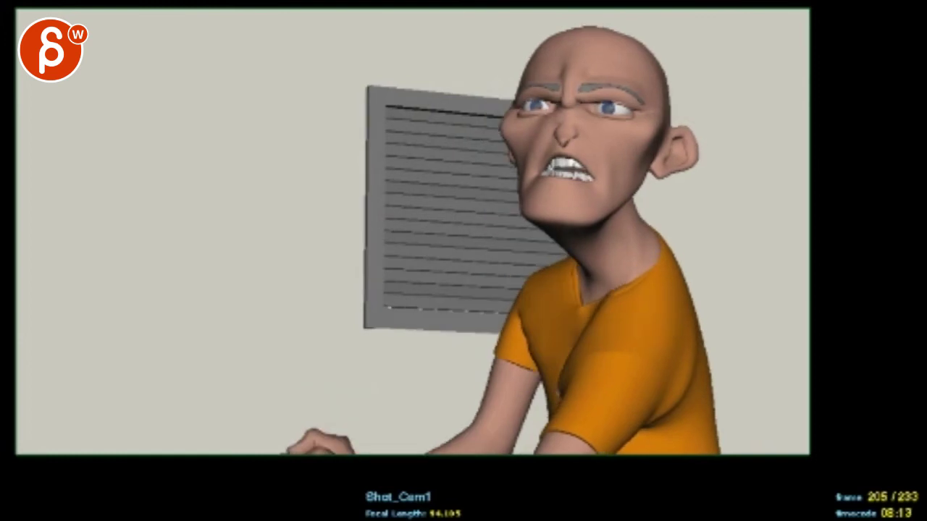
# Draw red arcs on either side of the clasped hands, then clear them.
pyautogui.moveTo(353, 459); pyautogui.dragTo(291, 453)
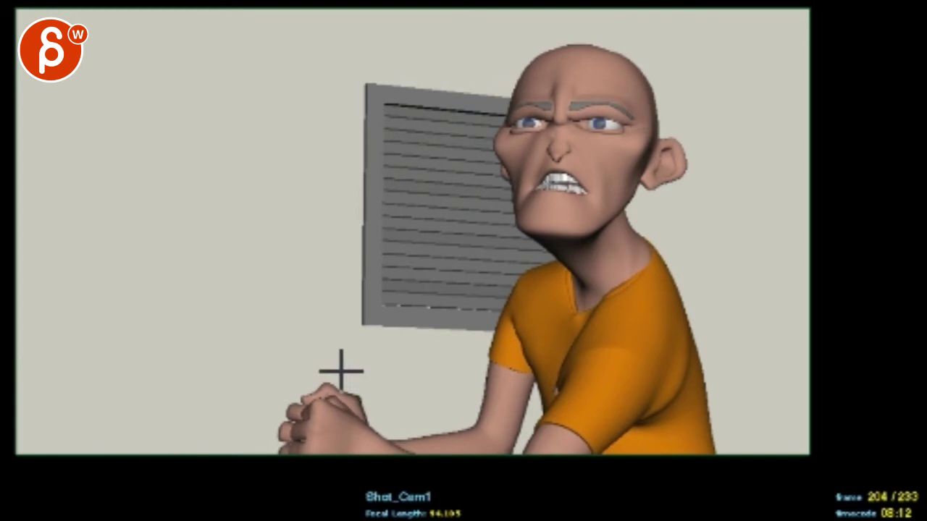
pyautogui.moveTo(341, 365)
pyautogui.mouseDown()
pyautogui.moveTo(366, 382)
pyautogui.moveTo(295, 382)
pyautogui.moveTo(304, 375)
pyautogui.mouseUp()
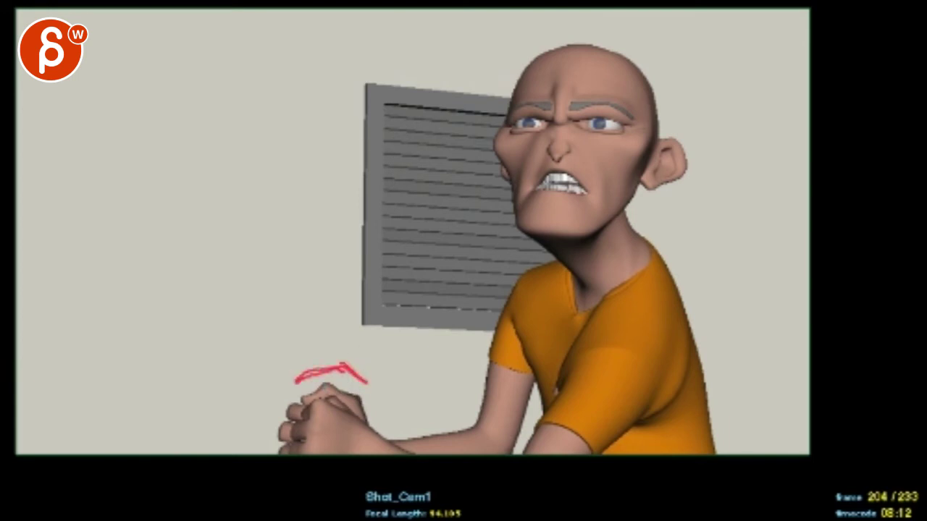
pyautogui.press('Left')
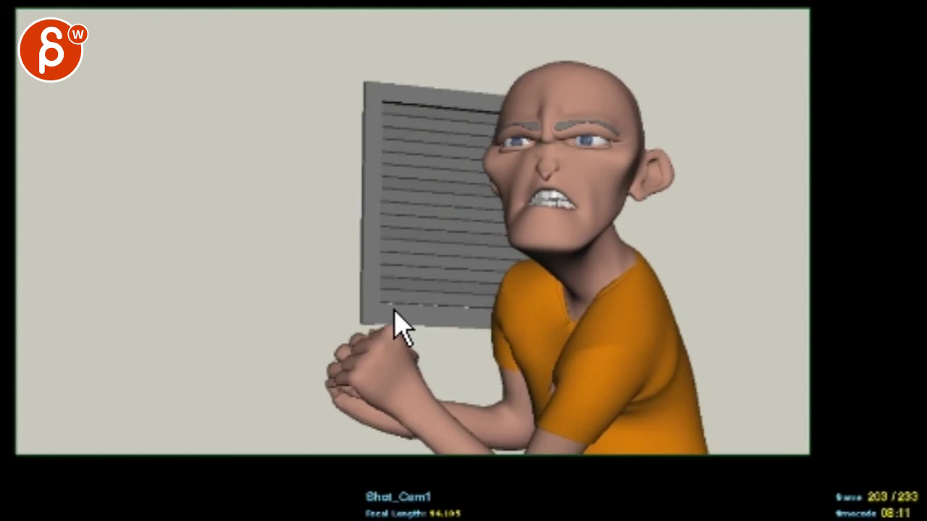
# Step between frames 202 and 205 to compare the hand poses, ending on 203.
pyautogui.press('Right')
pyautogui.press('Right')
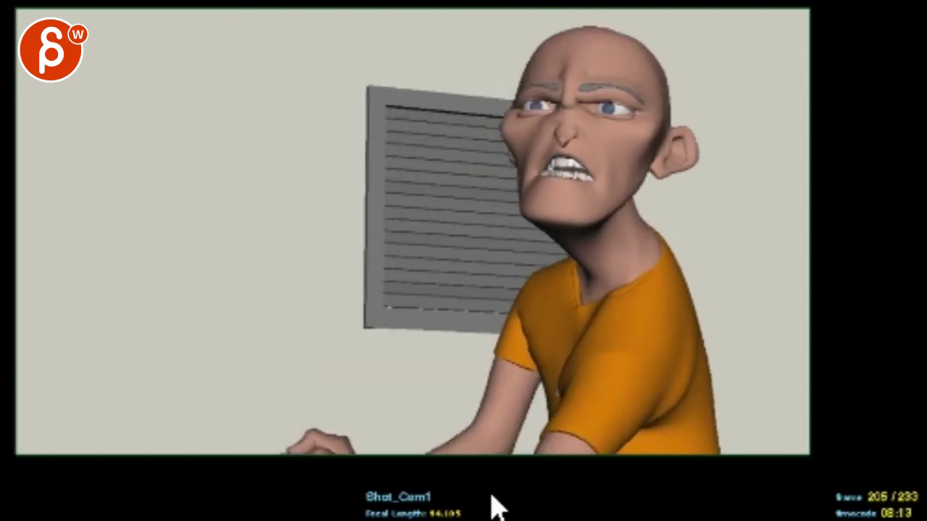
pyautogui.press('Left')
pyautogui.press('Left')
pyautogui.press('Left')
pyautogui.press('Right')
pyautogui.press('Right')
pyautogui.press('Left')
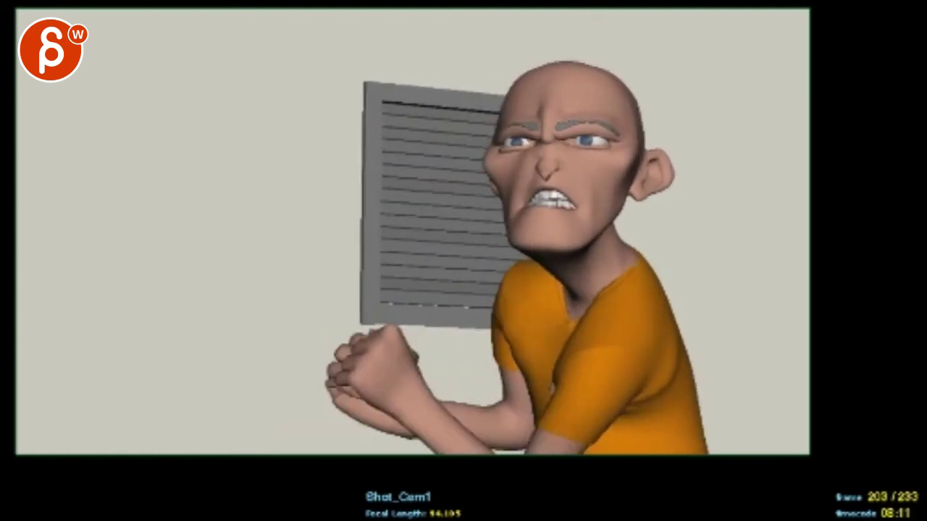
pyautogui.press('Right')
pyautogui.press('Right')
pyautogui.press('Right')
# Rock the playblast between frames 200 and 206 to compare the raised hands.
pyautogui.press('Left')
pyautogui.press('Left')
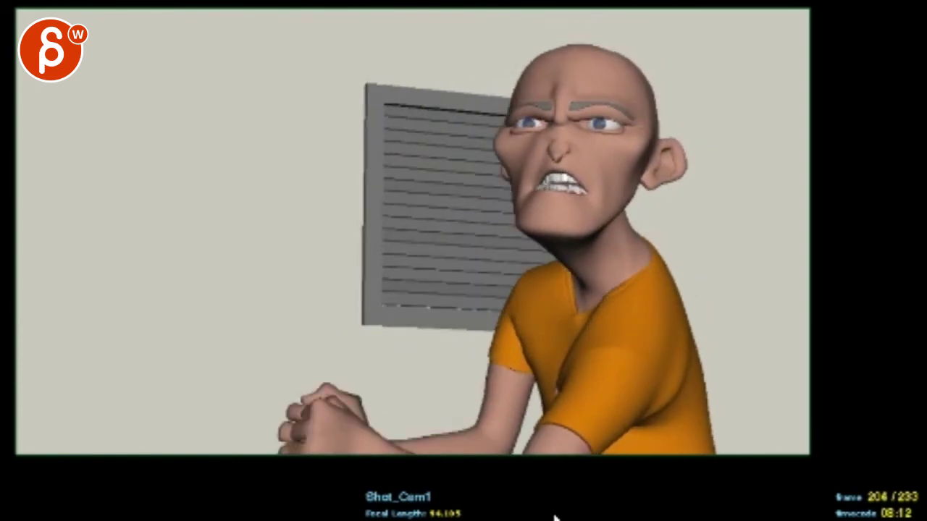
pyautogui.press('Left')
pyautogui.press('Left')
pyautogui.press('Left')
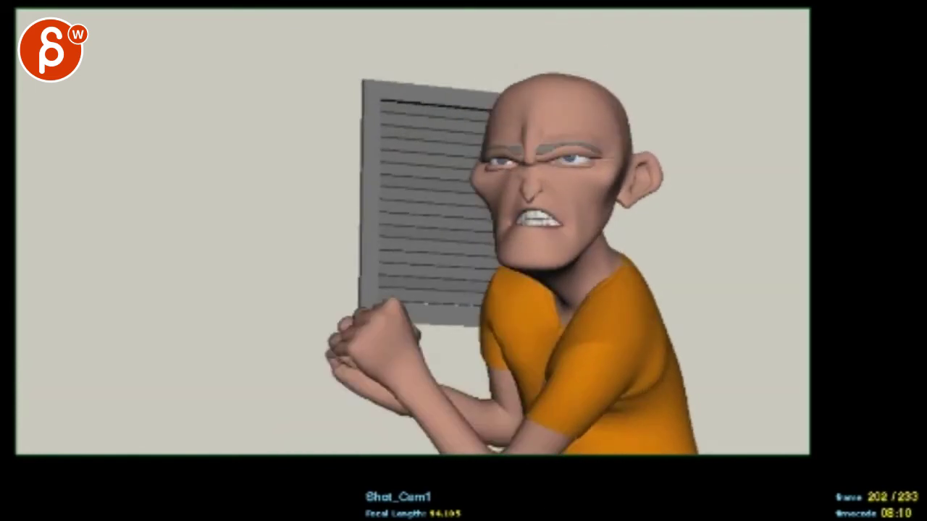
pyautogui.press('Right')
pyautogui.press('Right')
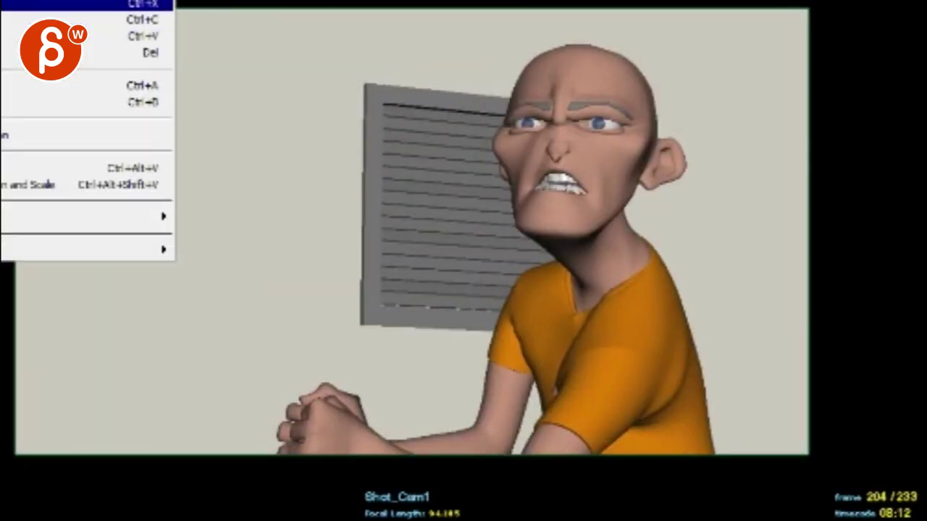
pyautogui.press('Right')
pyautogui.press('Left')
pyautogui.press('Left')
pyautogui.press('Left')
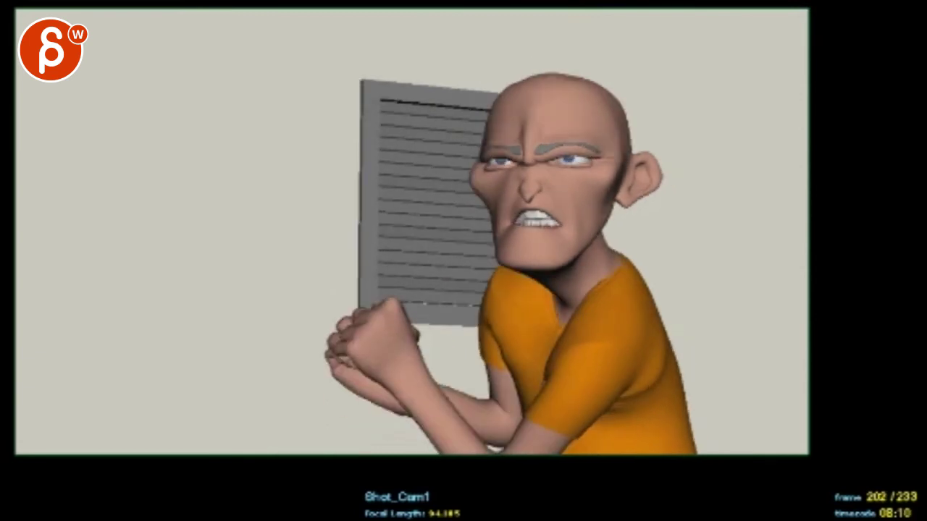
pyautogui.press('Left')
pyautogui.press('Left')
pyautogui.press('Right')
pyautogui.press('Right')
pyautogui.press('Right')
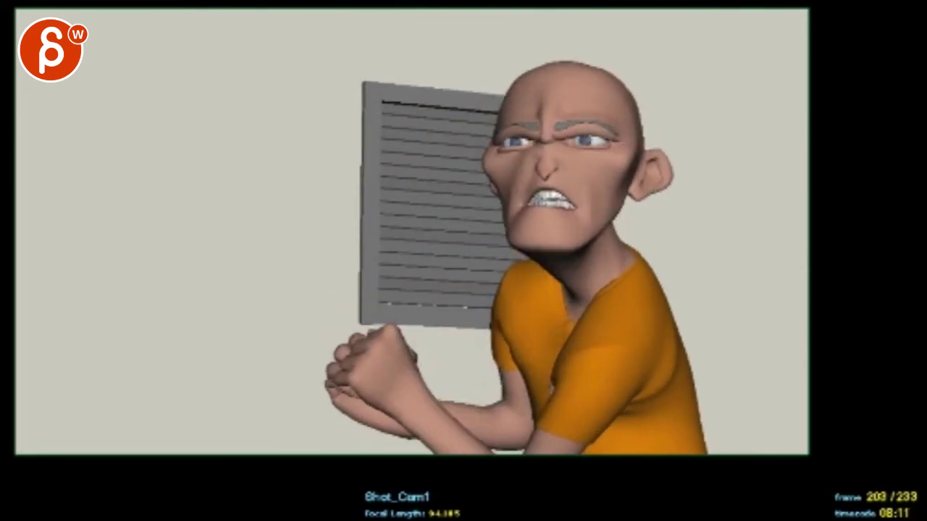
pyautogui.press('Right')
pyautogui.press('Right')
pyautogui.press('Right')
pyautogui.press('Left')
pyautogui.press('Left')
pyautogui.press('Left')
pyautogui.press('Left')
# Keep rocking between frames 199 and 205, settling on frame 203.
pyautogui.press('Right')
pyautogui.press('Left')
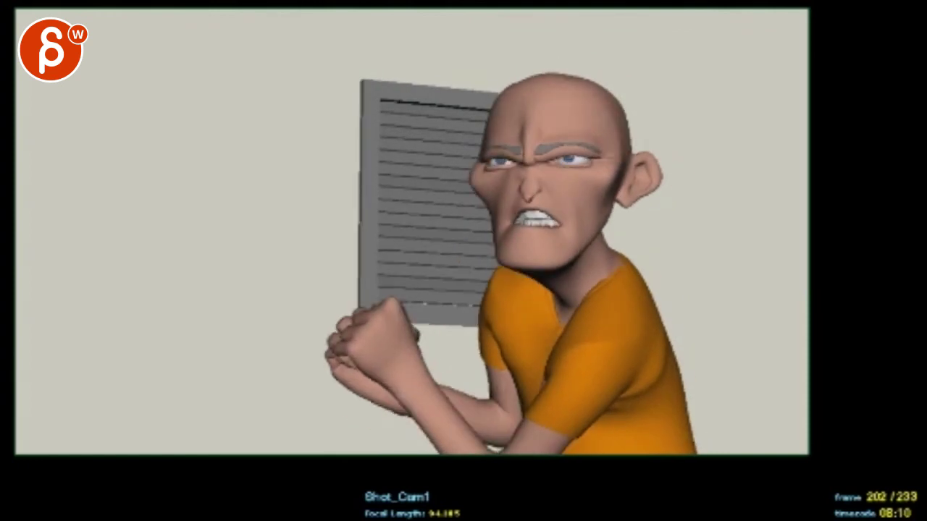
pyautogui.press('Left')
pyautogui.press('Right')
pyautogui.press('Right')
pyautogui.press('Right')
pyautogui.press('Right')
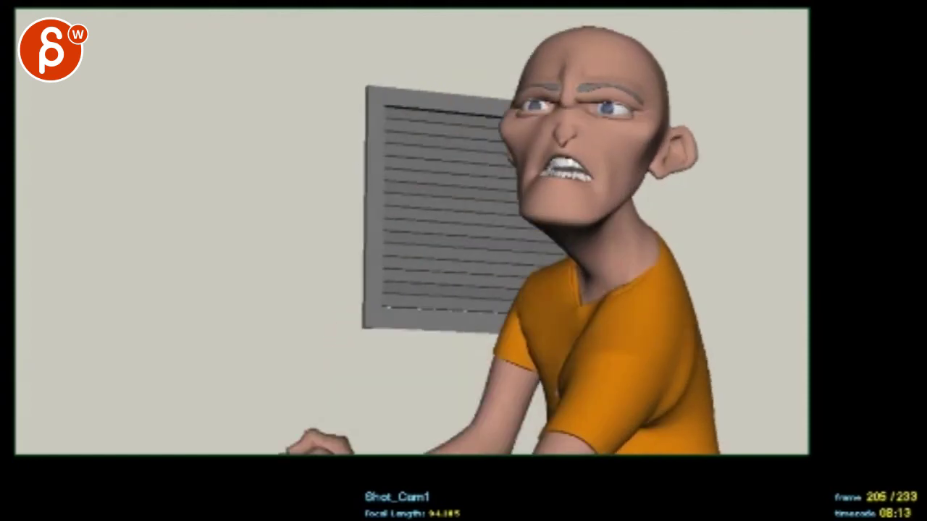
pyautogui.press('Left')
pyautogui.press('Left')
pyautogui.press('Left')
pyautogui.press('Right')
pyautogui.press('Left')
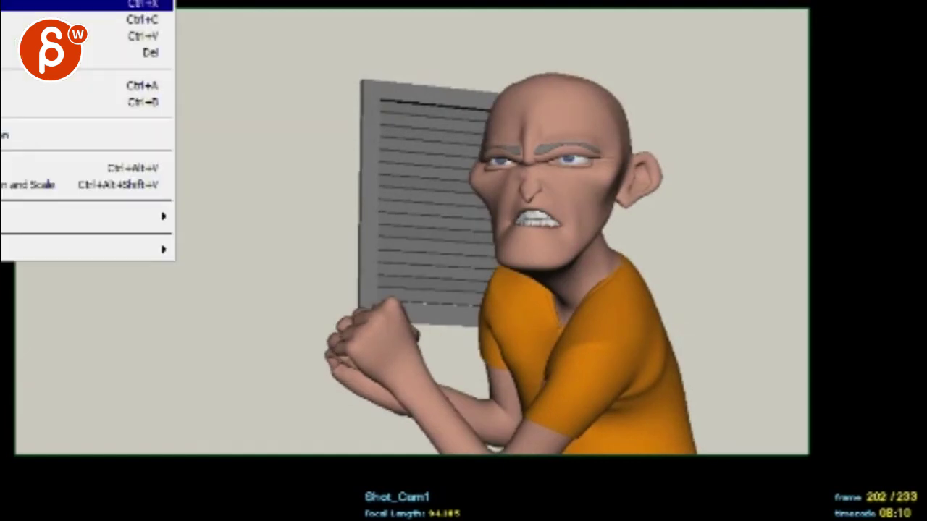
pyautogui.press('Left')
pyautogui.press('Left')
pyautogui.press('Left')
pyautogui.press('Right')
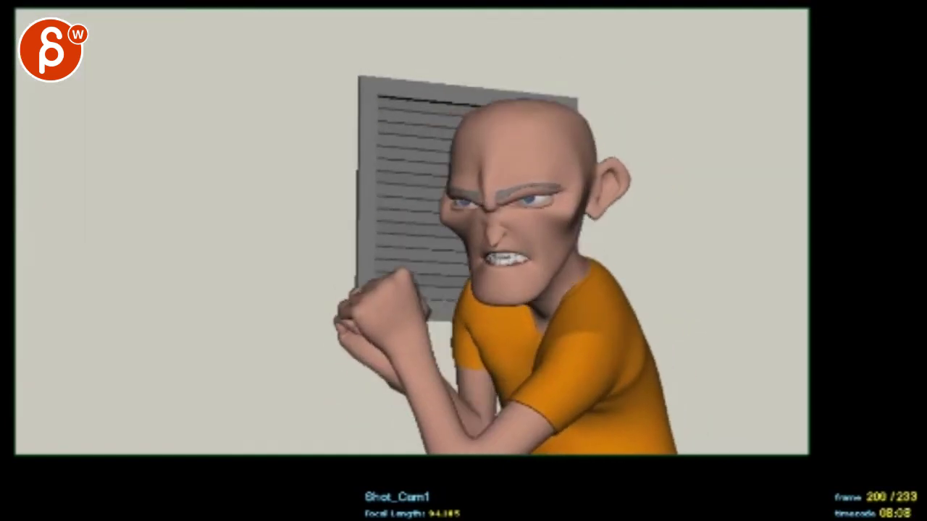
pyautogui.press('Right')
pyautogui.press('Right')
pyautogui.press('Right')
pyautogui.press('Right')
pyautogui.press('Right')
pyautogui.press('Right')
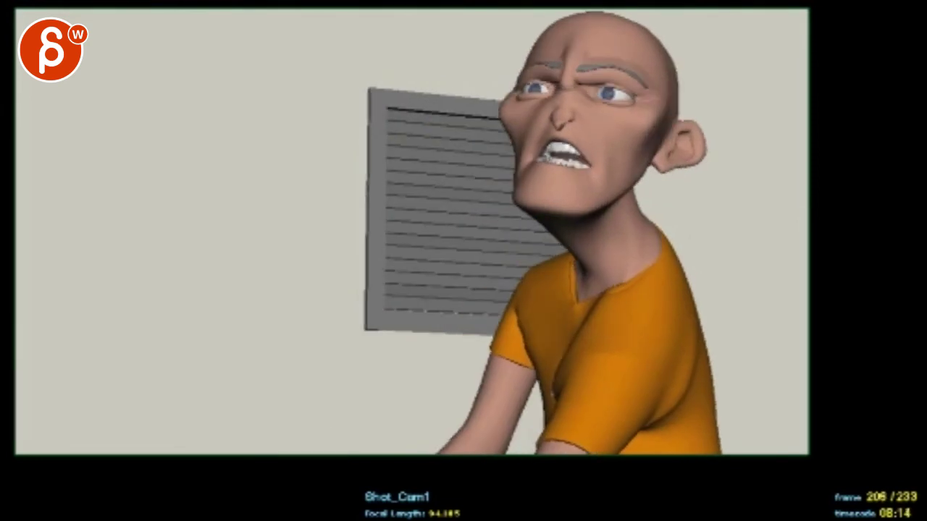
pyautogui.press('Left')
pyautogui.press('Left')
pyautogui.press('Left')
pyautogui.press('Left')
pyautogui.press('Left')
pyautogui.press('Right')
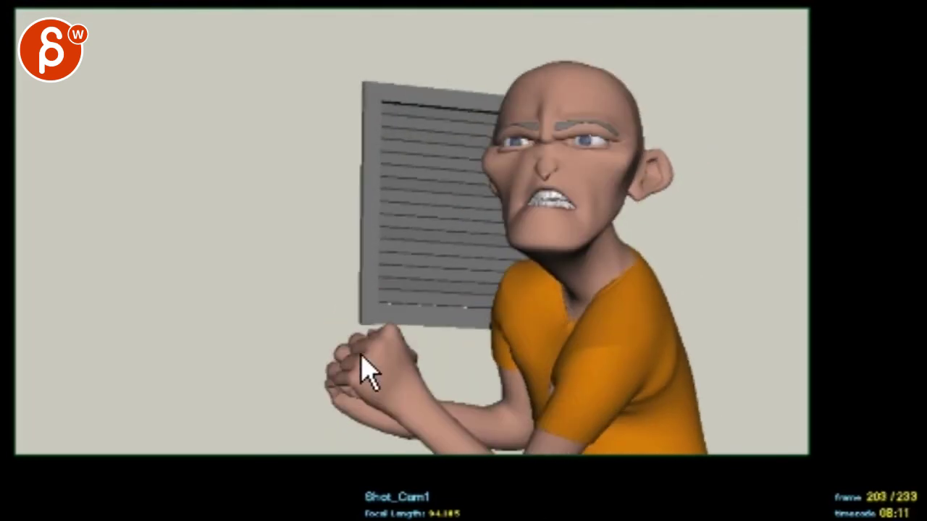
pyautogui.press('Left')
pyautogui.press('Left')
pyautogui.press('Right')
pyautogui.press('Right')
pyautogui.press('Right')
# Mark the clasped fingers and back of hand in red, draw a line toward the window, then clear everything.
pyautogui.click(319, 350)
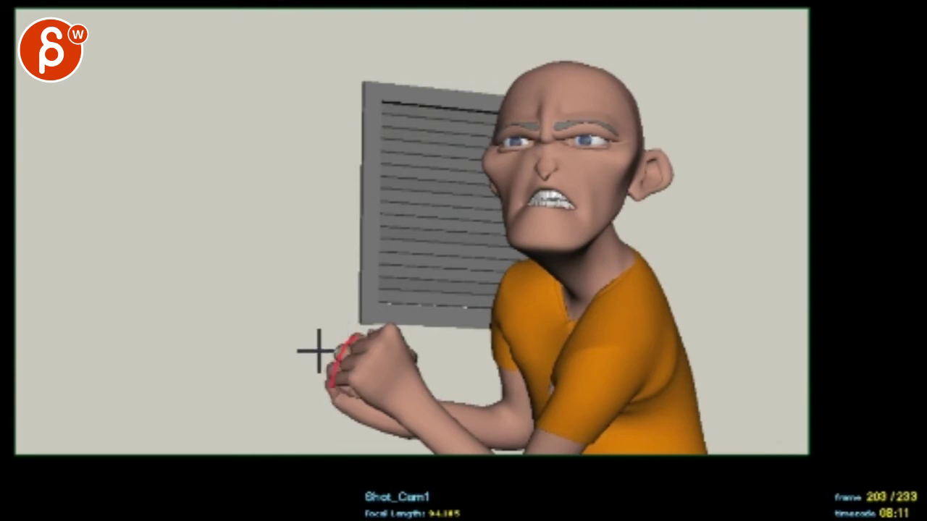
pyautogui.moveTo(322, 333); pyautogui.dragTo(299, 382)
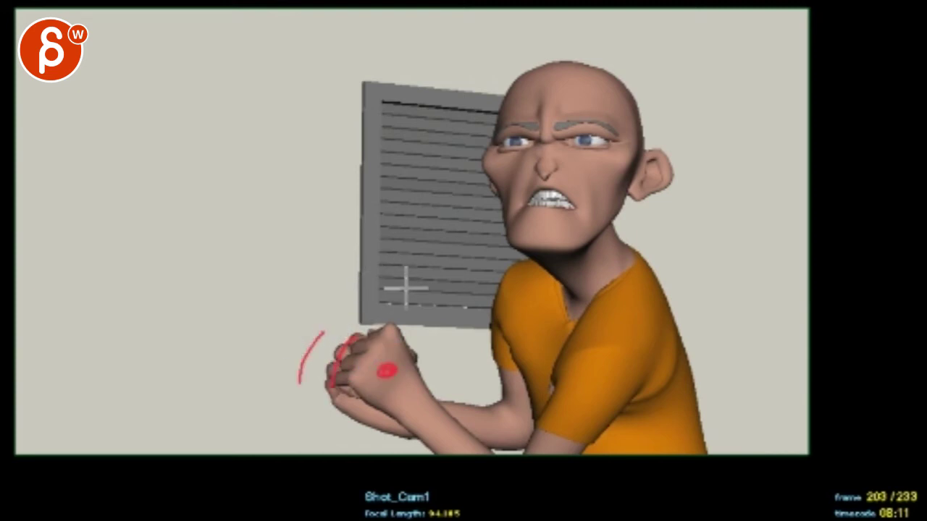
pyautogui.moveTo(411, 291); pyautogui.dragTo(405, 293)
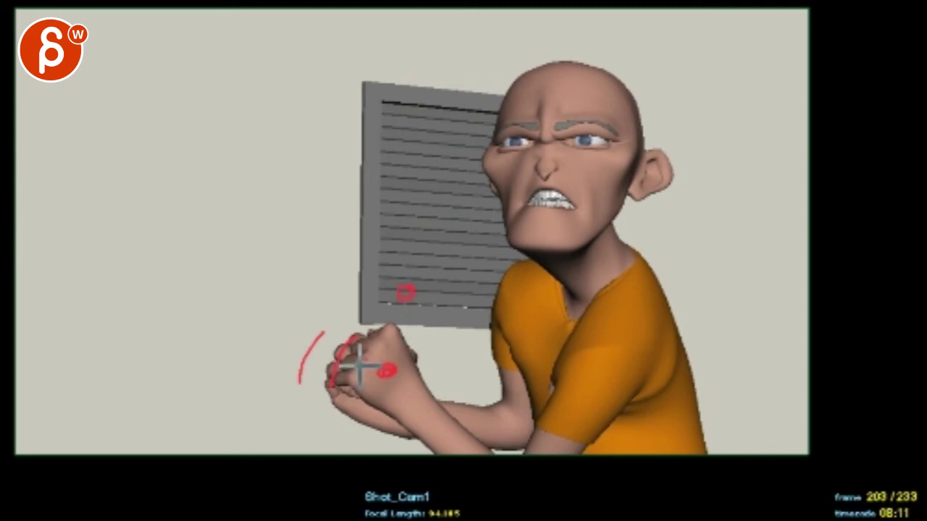
pyautogui.moveTo(358, 367); pyautogui.dragTo(360, 364)
pyautogui.click(321, 451)
pyautogui.moveTo(430, 285); pyautogui.dragTo(329, 451)
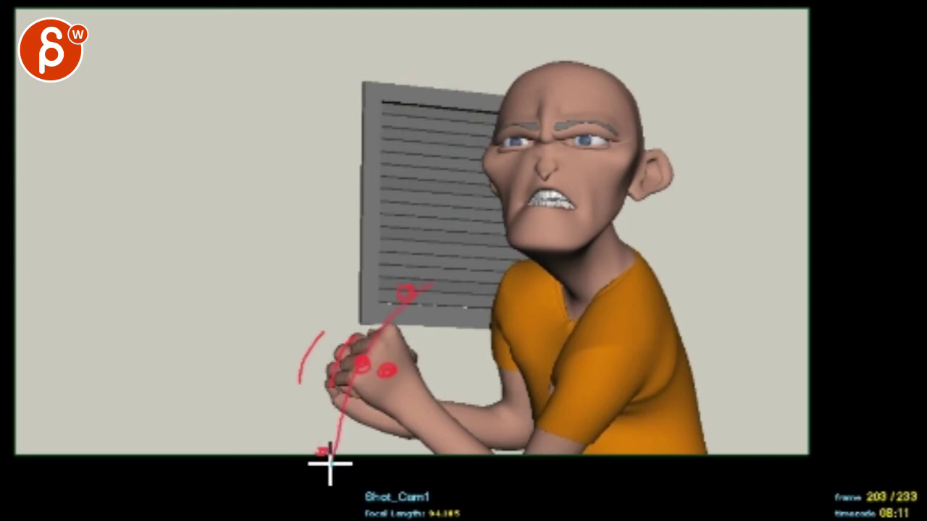
pyautogui.press('Escape')
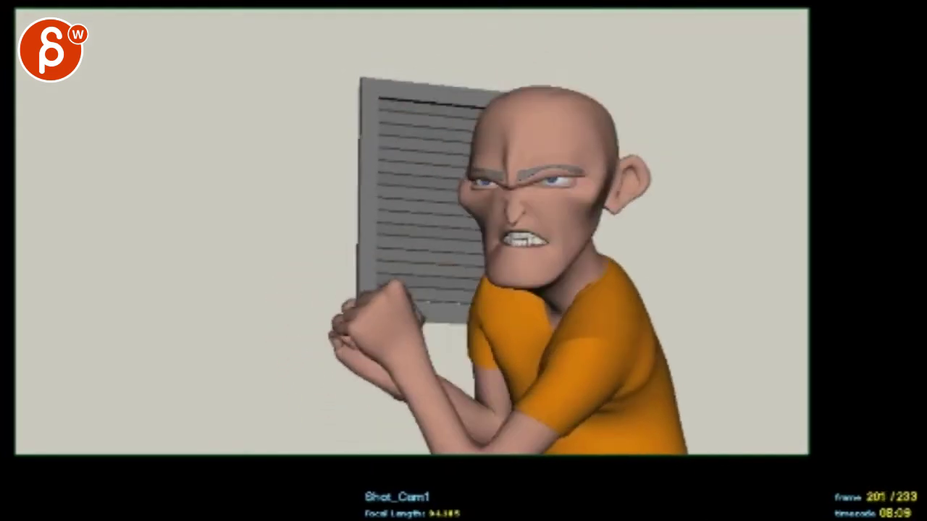
# Scrub back and forth across frames 200–207 watching the fists rise, then jump back toward frame 182.
pyautogui.moveTo(695, 514)
pyautogui.mouseDown()
pyautogui.moveTo(352, 393)
pyautogui.moveTo(373, 365)
pyautogui.moveTo(381, 377)
pyautogui.mouseUp()
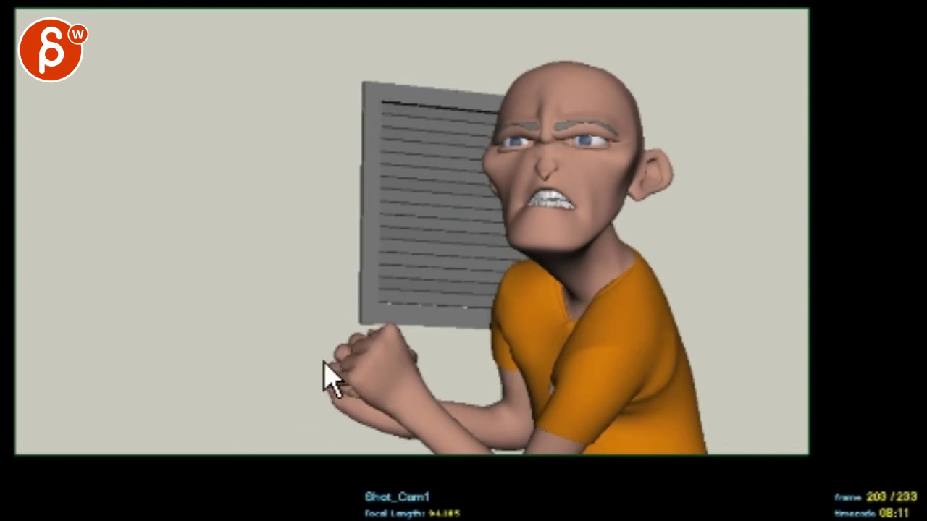
pyautogui.moveTo(337, 346)
pyautogui.mouseDown()
pyautogui.moveTo(372, 319)
pyautogui.moveTo(321, 355)
pyautogui.moveTo(287, 442)
pyautogui.mouseUp()
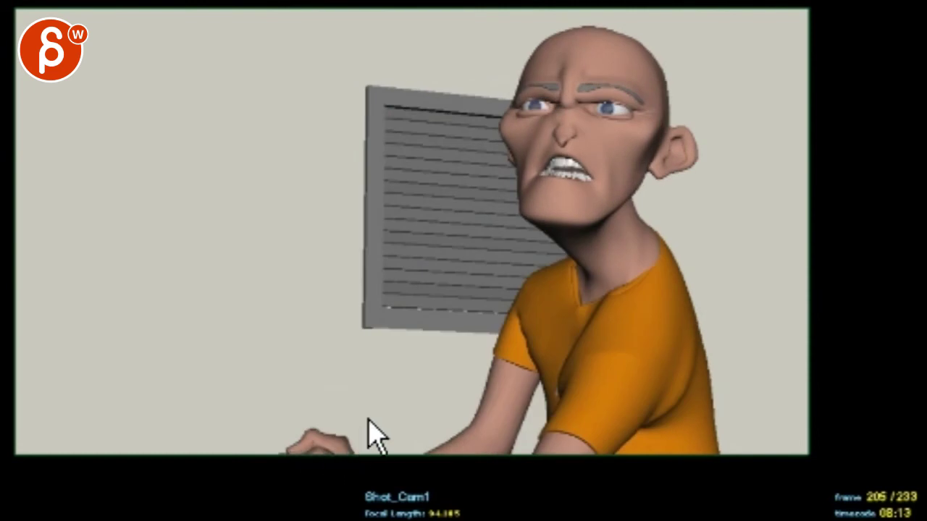
pyautogui.moveTo(368, 434)
pyautogui.mouseDown()
pyautogui.moveTo(408, 387)
pyautogui.moveTo(434, 441)
pyautogui.mouseUp()
pyautogui.moveTo(695, 457); pyautogui.dragTo(648, 395)
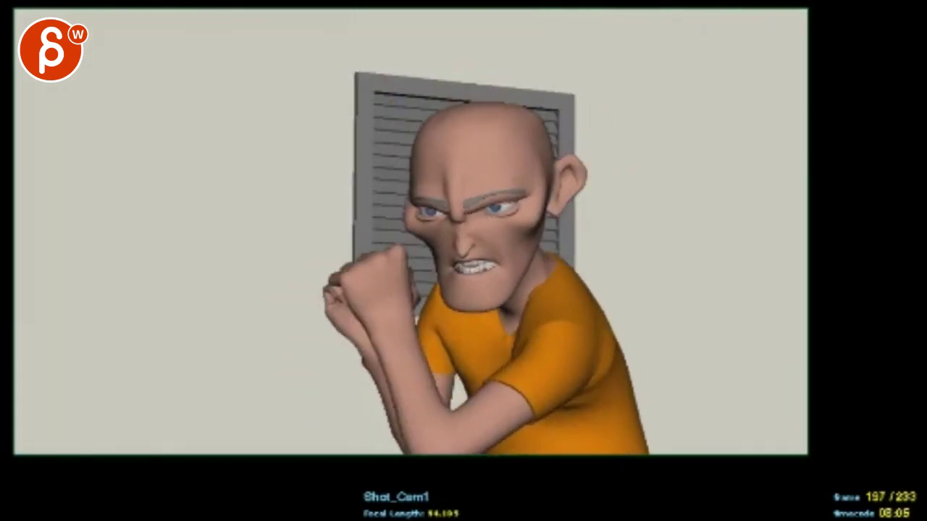
pyautogui.moveTo(548, 518); pyautogui.dragTo(484, 145)
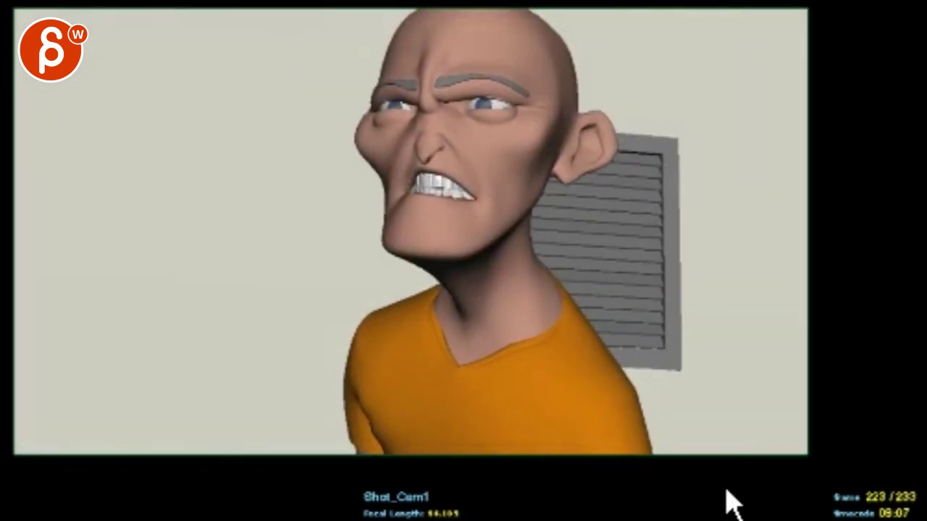
# Step back from frame 223 through 222 to frame 220.
pyautogui.press('Left')
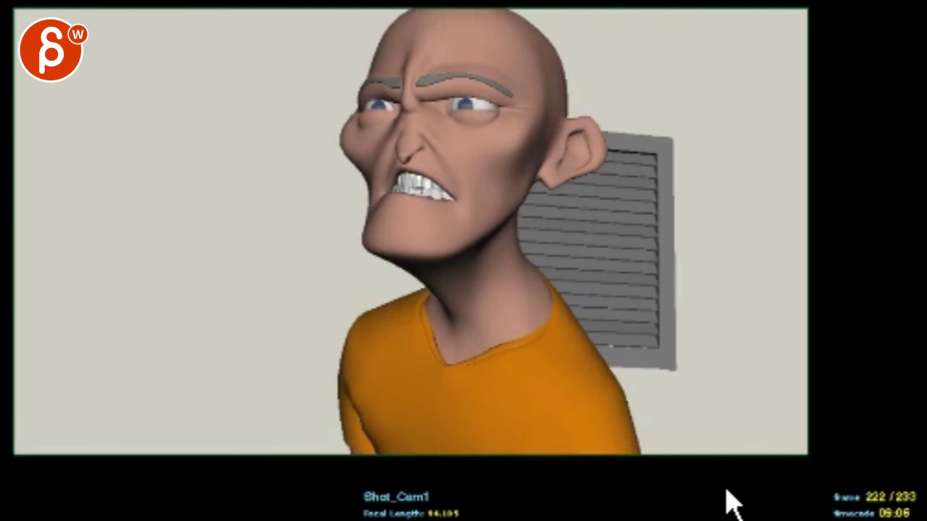
pyautogui.press('Left')
pyautogui.press('Left')
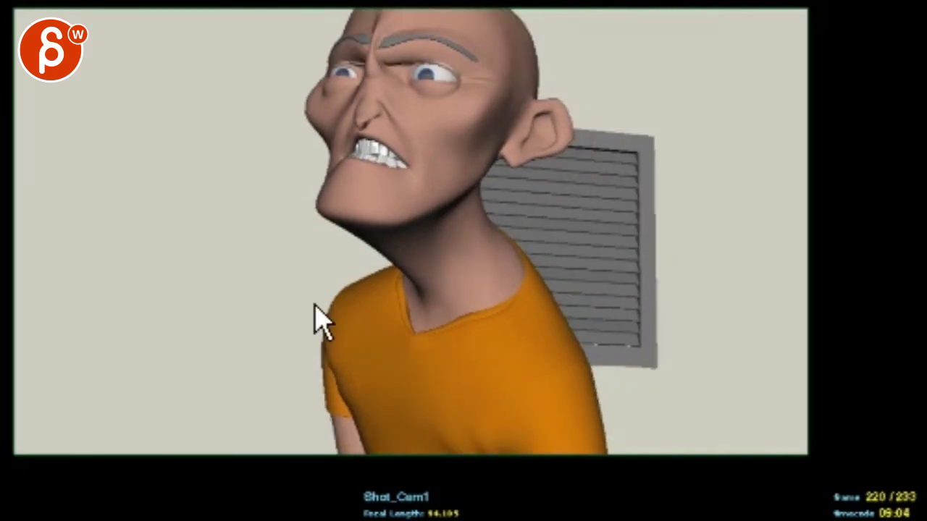